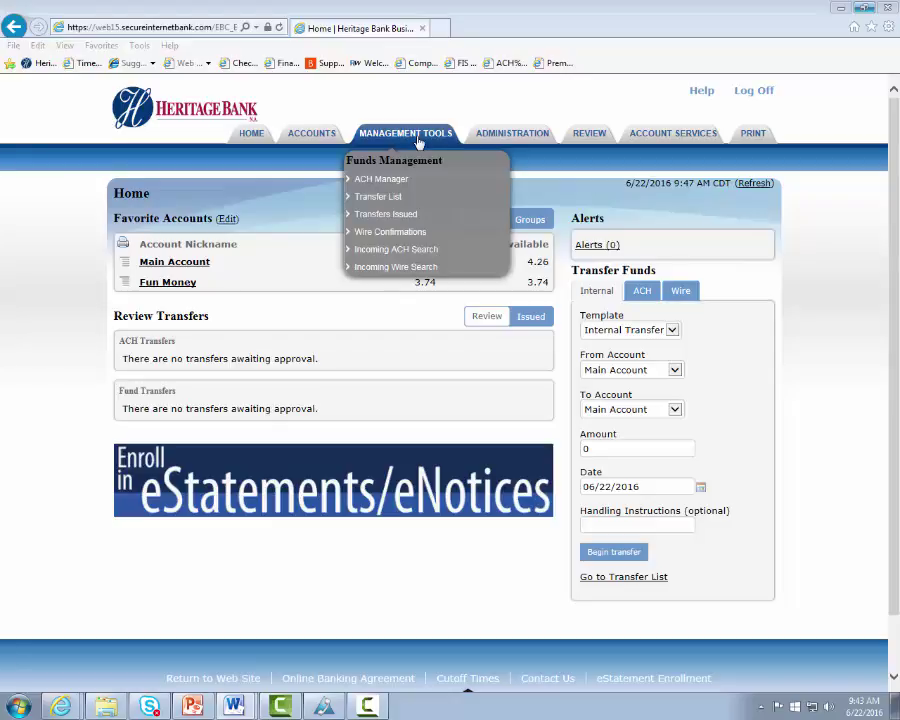
# Step: Open the Fund Transfer List from the Funds Management menu
pyautogui.click(369, 199)
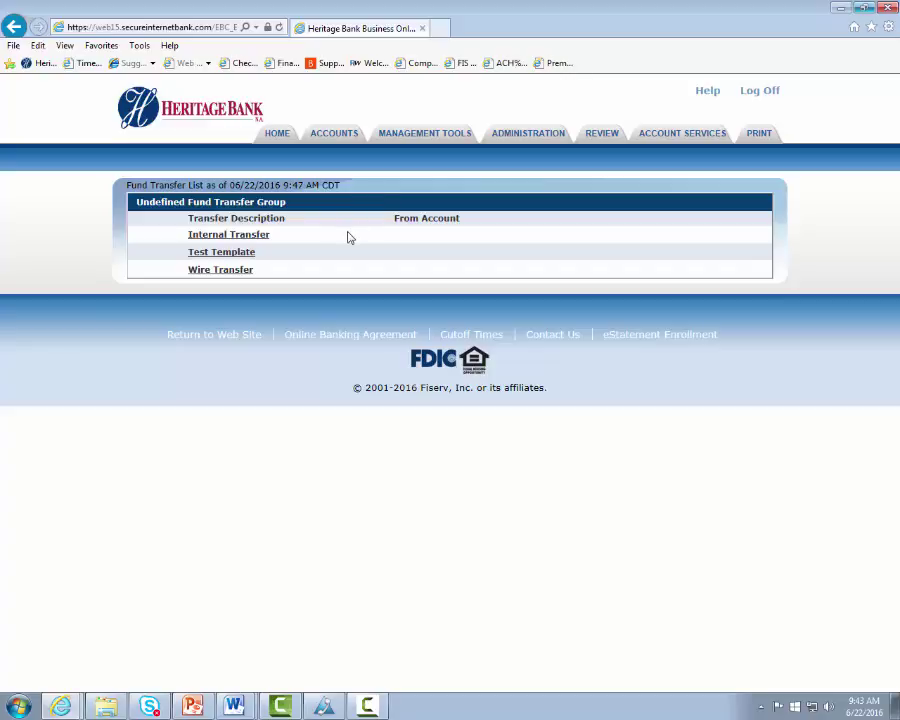
# Step: Submit a 1.00 Wire Transfer to XYZ COMPANY LLC at LAKE REGION BANK, instructions INVOICE #123
pyautogui.click(217, 271)
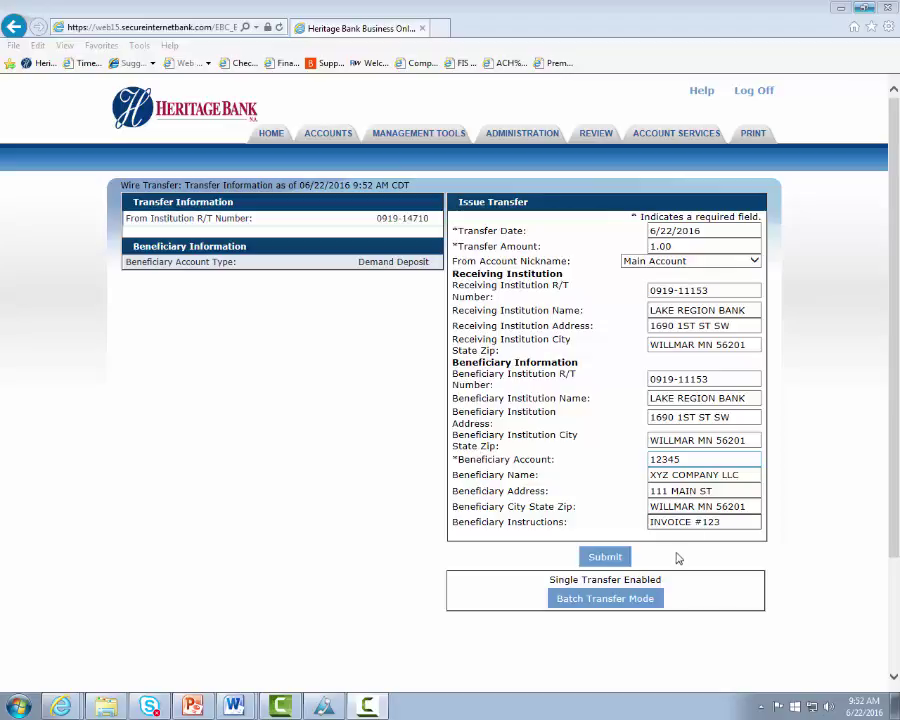
pyautogui.click(604, 556)
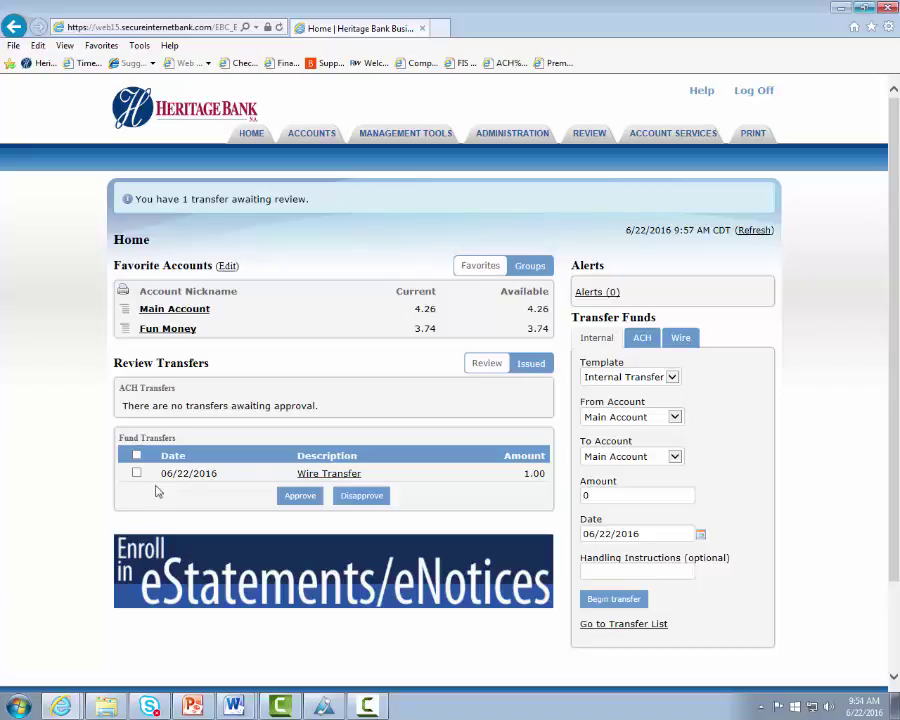
# Step: Open the review details of the pending 1.00 wire transfer
pyautogui.click(321, 477)
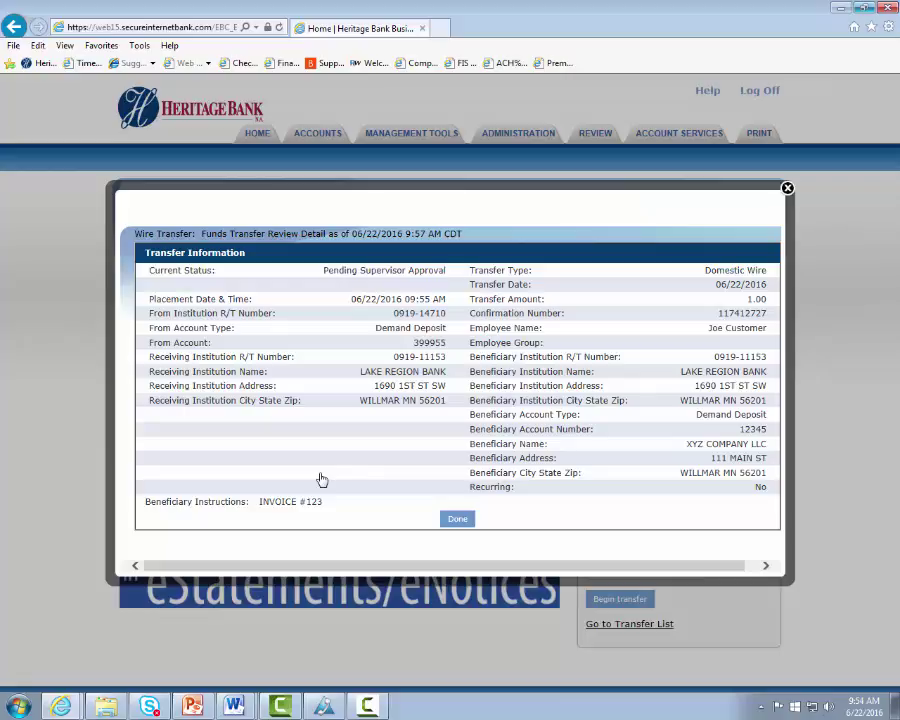
pyautogui.click(459, 523)
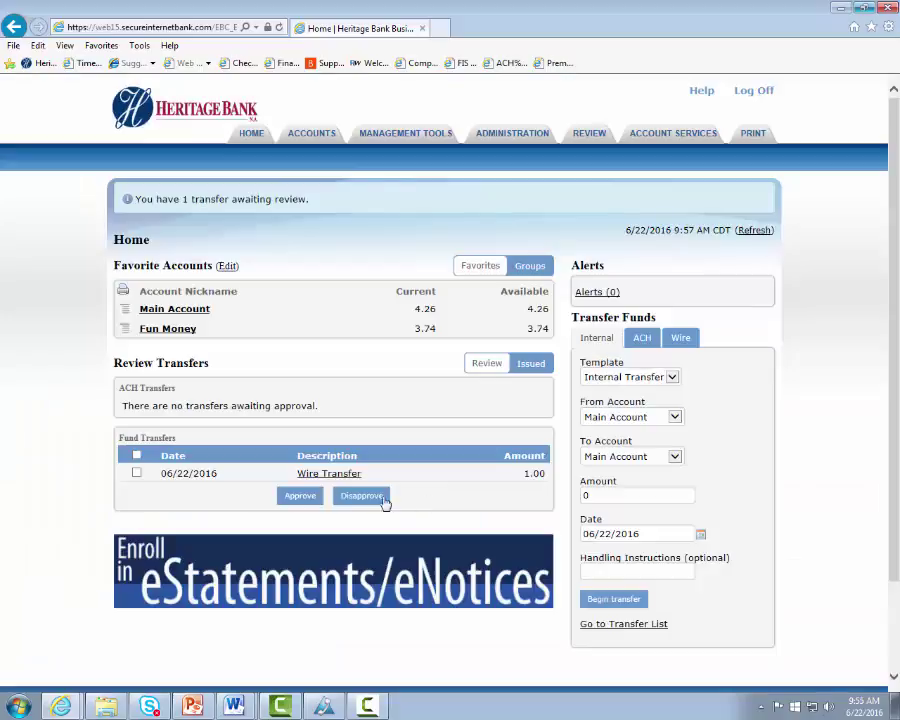
# Step: Check and approve the pending 1.00 Wire Transfer, confirming the approval
pyautogui.click(136, 473)
pyautogui.click(299, 497)
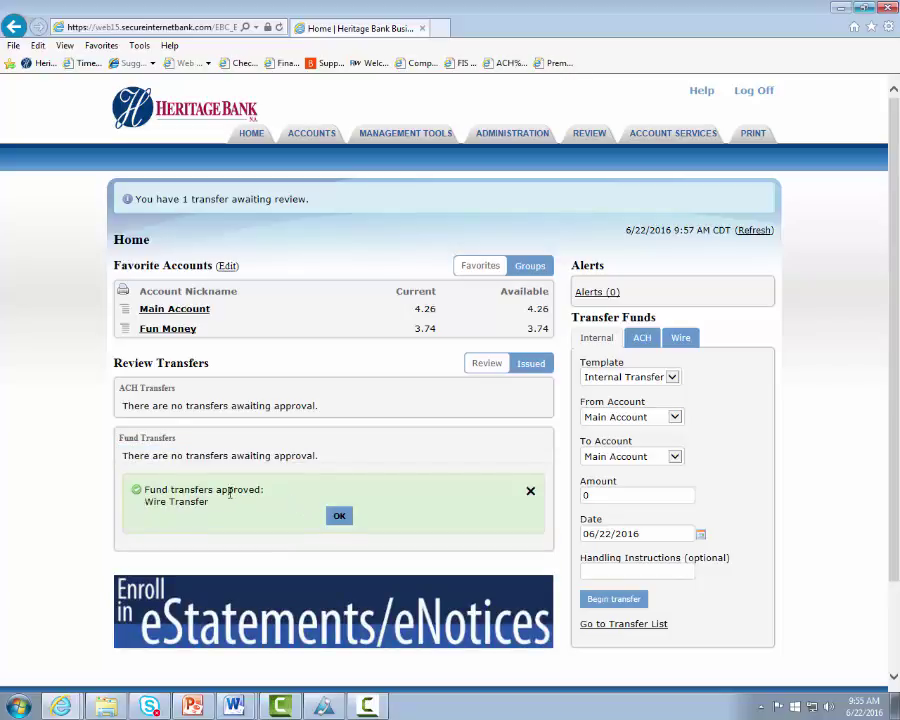
pyautogui.click(340, 516)
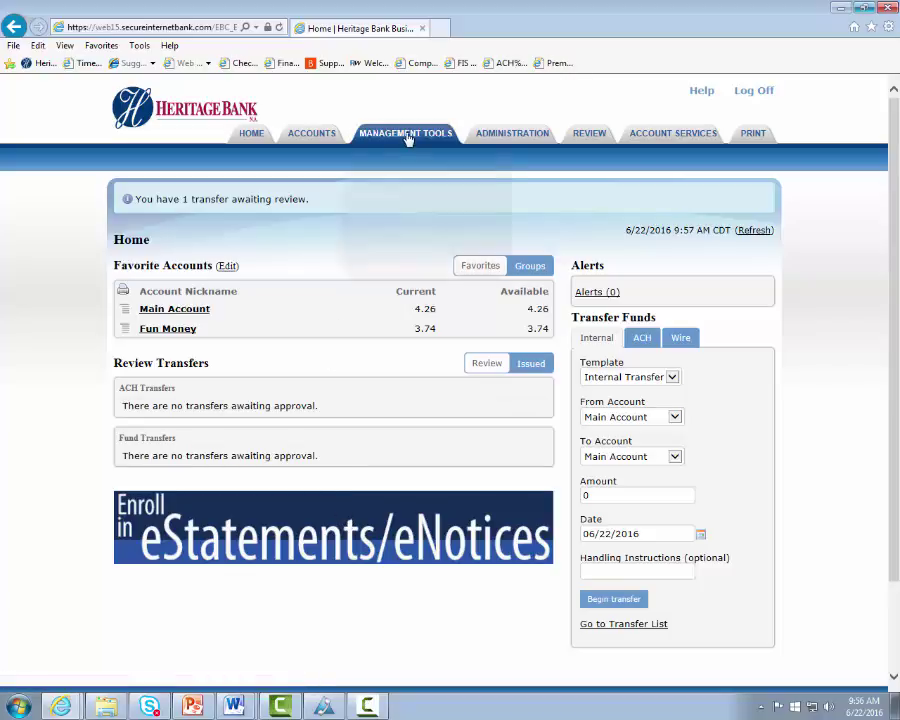
# Step: Open the Test Template transfer from the Fund Transfer List
pyautogui.moveTo(408, 139)
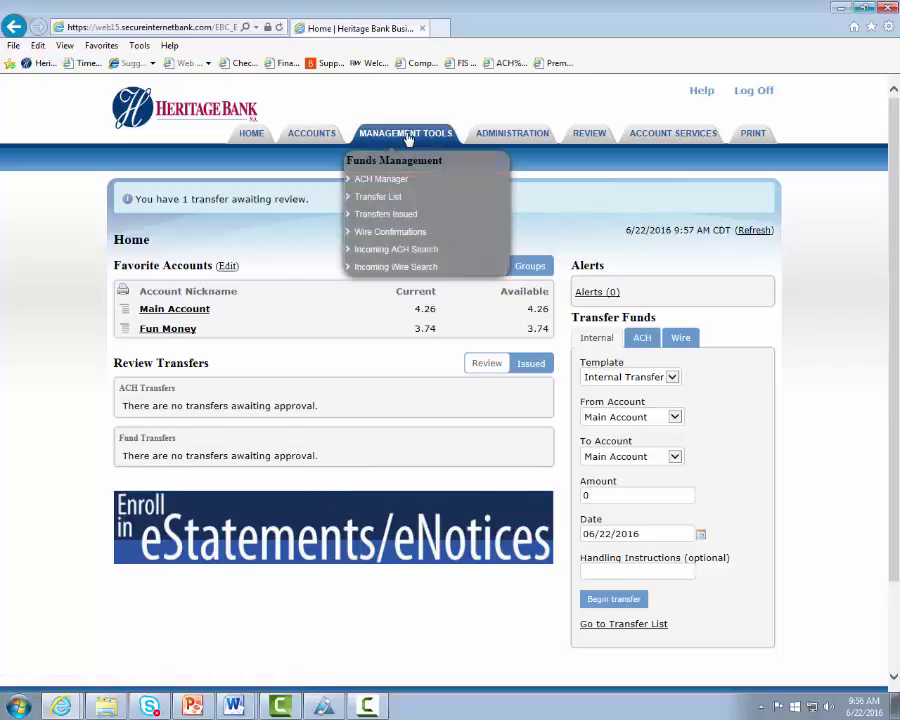
pyautogui.click(378, 199)
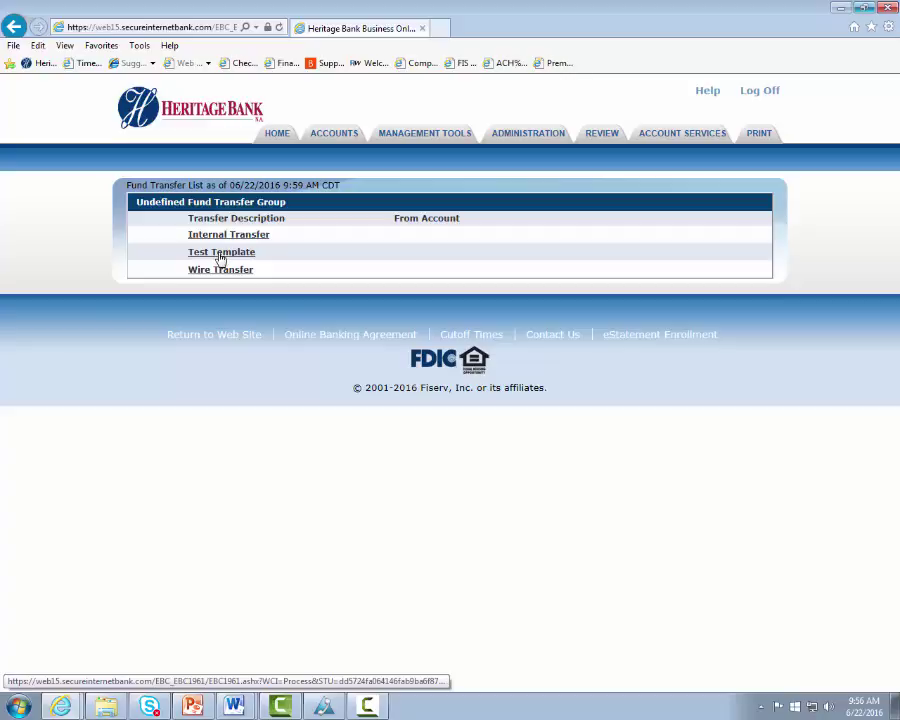
pyautogui.click(221, 254)
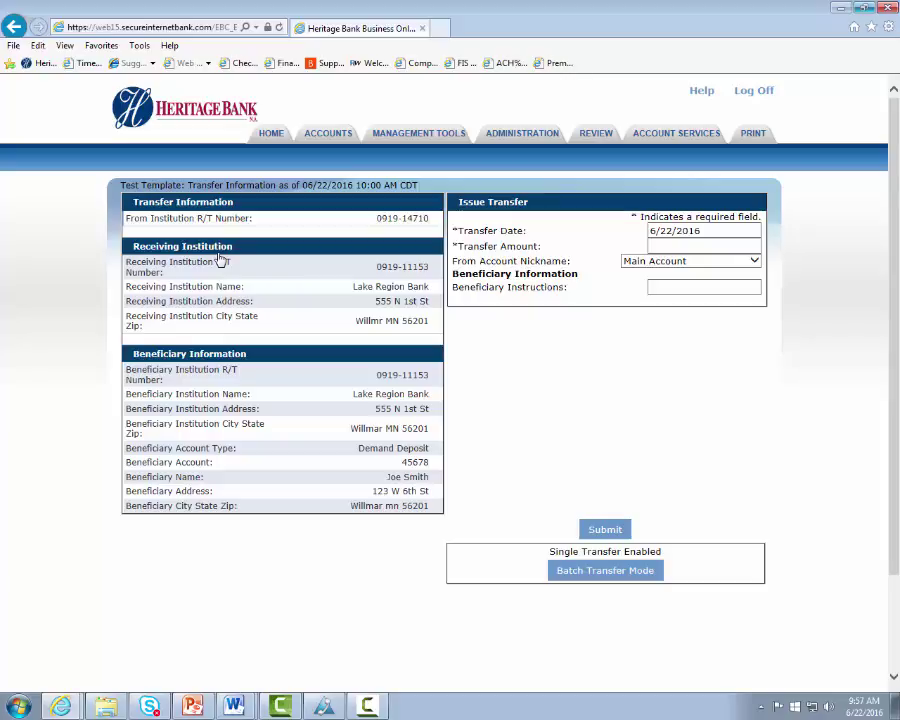
# Step: Enter a 2.00 transfer amount and beneficiary instructions 'Invoice #123'
pyautogui.click(665, 245)
pyautogui.write('2.00')
pyautogui.click(711, 287)
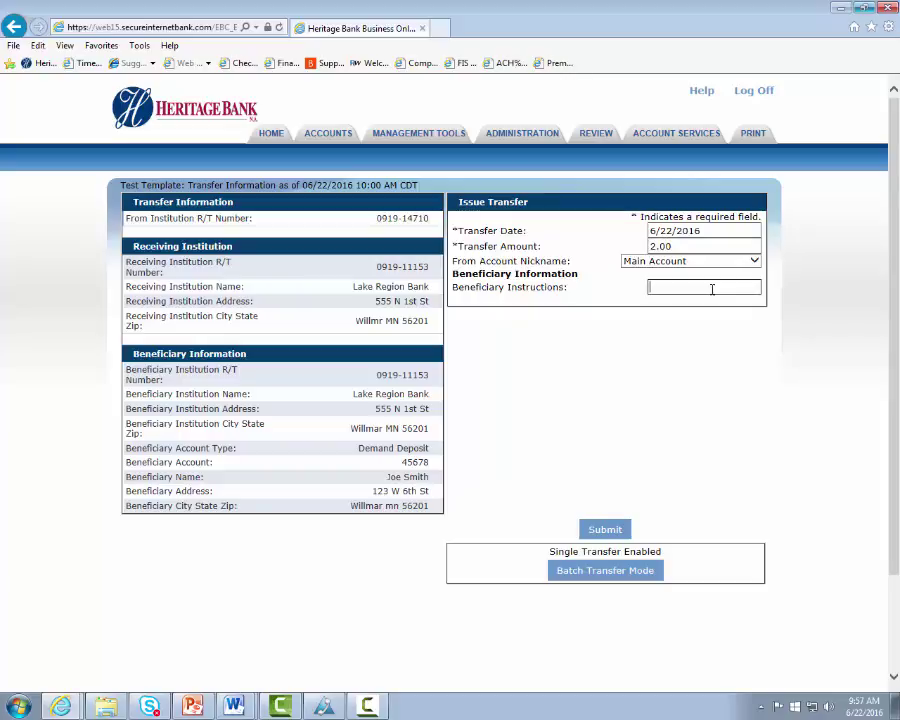
pyautogui.write('Invoice #123')
# Step: Submit the 2.00 Test Template wire for review
pyautogui.click(605, 532)
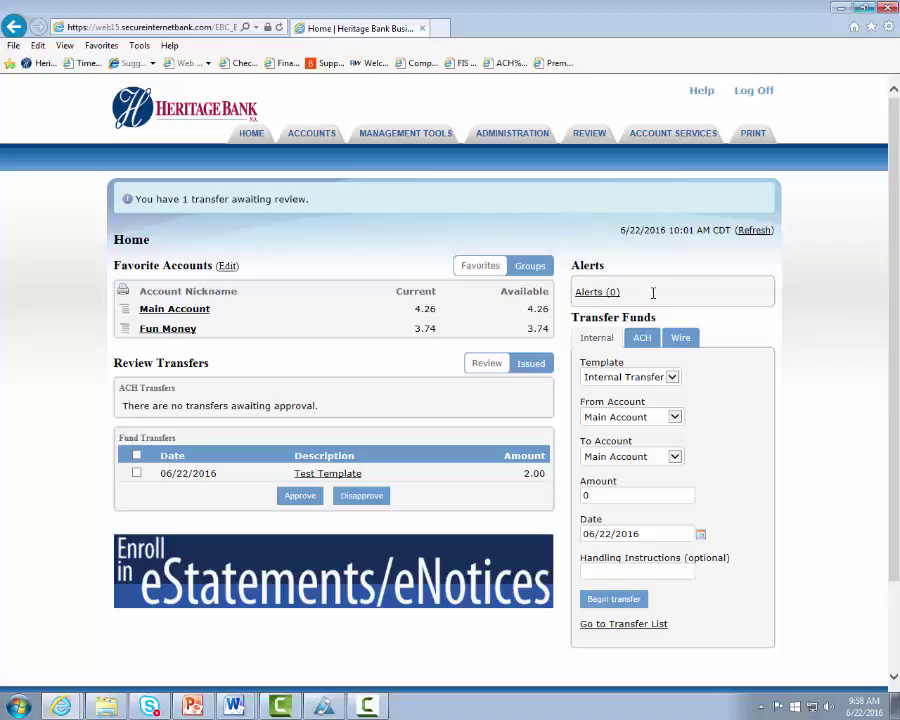
pyautogui.click(348, 476)
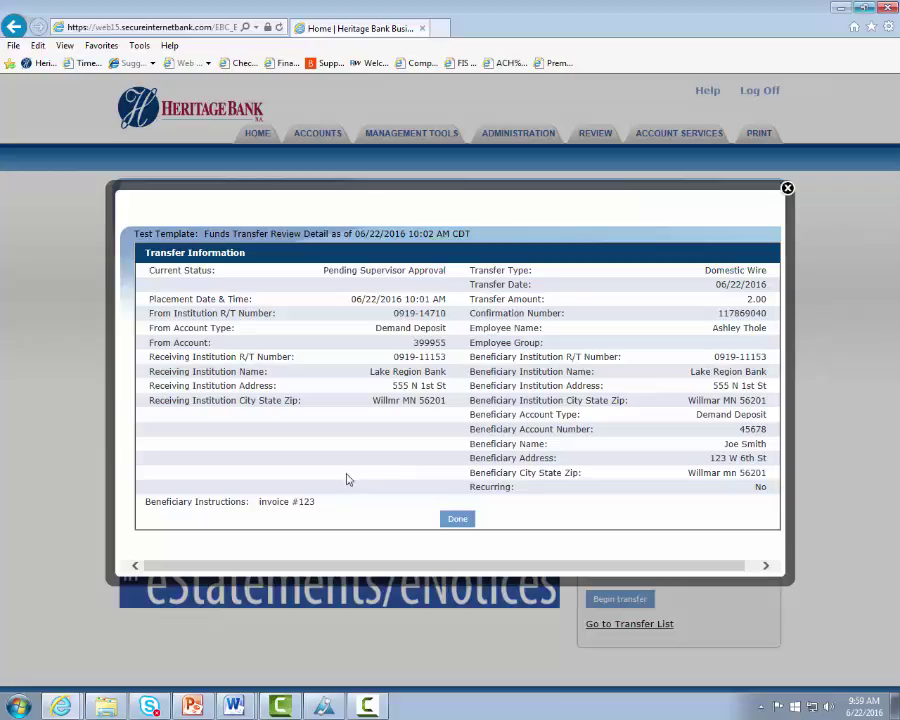
pyautogui.click(459, 519)
# Step: Check and approve the pending 2.00 Test Template transfer
pyautogui.click(137, 474)
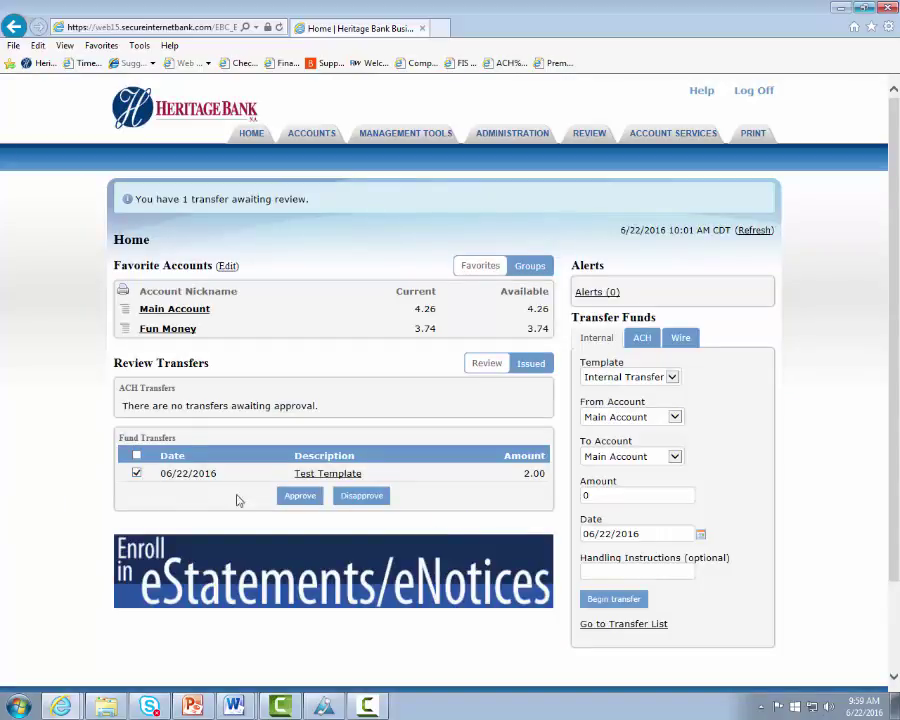
pyautogui.click(310, 497)
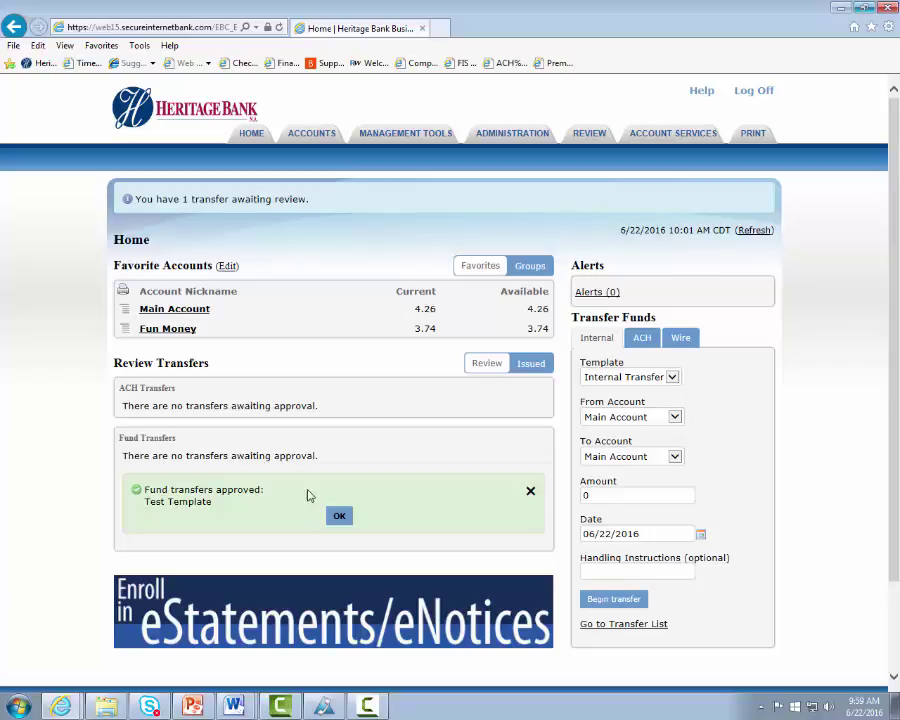
pyautogui.moveTo(516, 148)
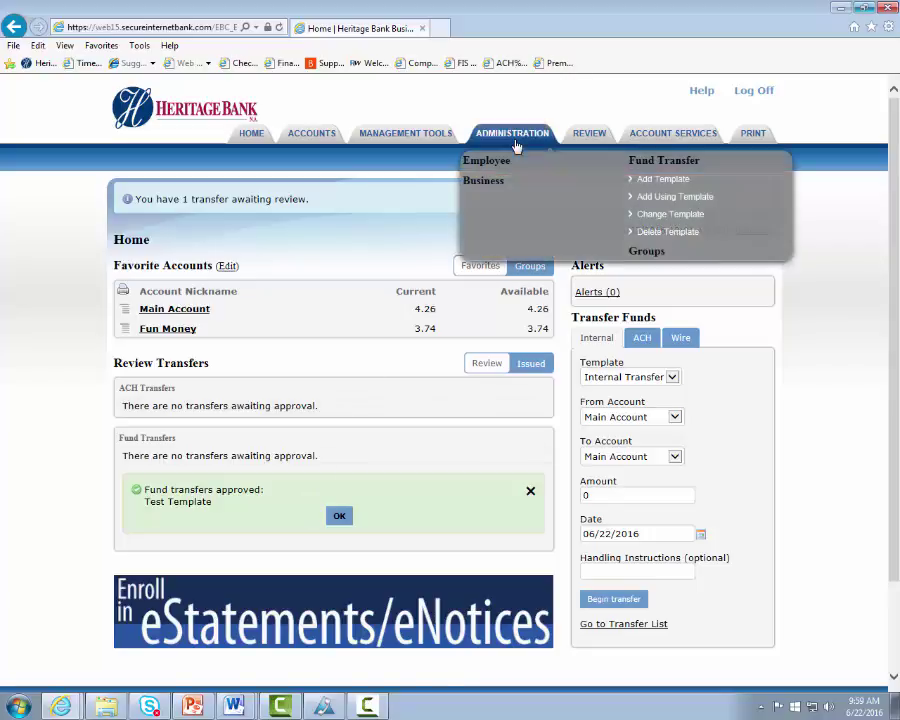
# Step: Open the Test Template for editing from the full Change Template list
pyautogui.click(679, 217)
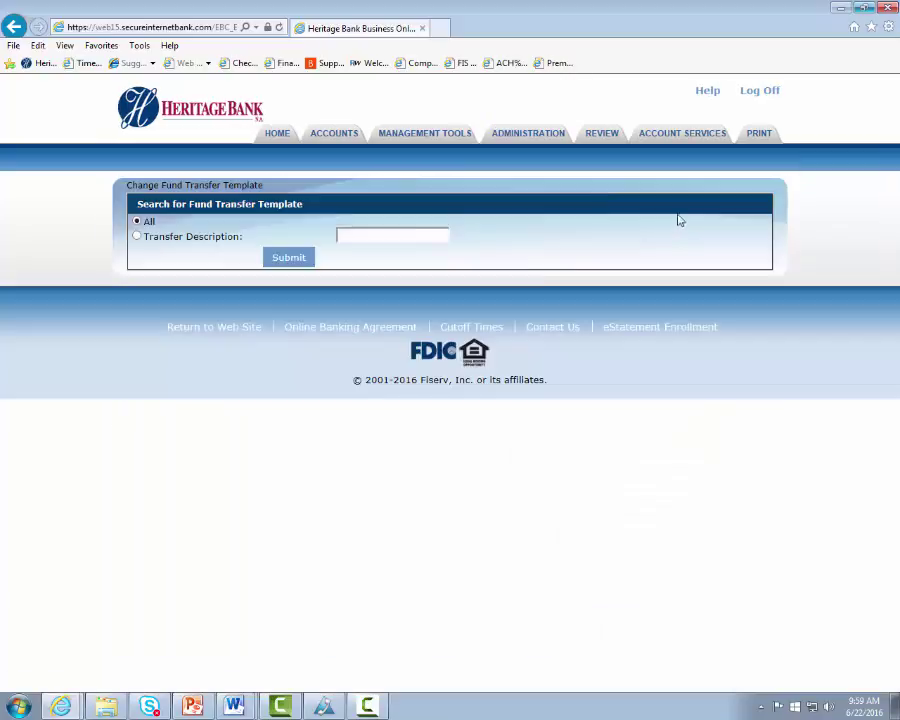
pyautogui.click(292, 257)
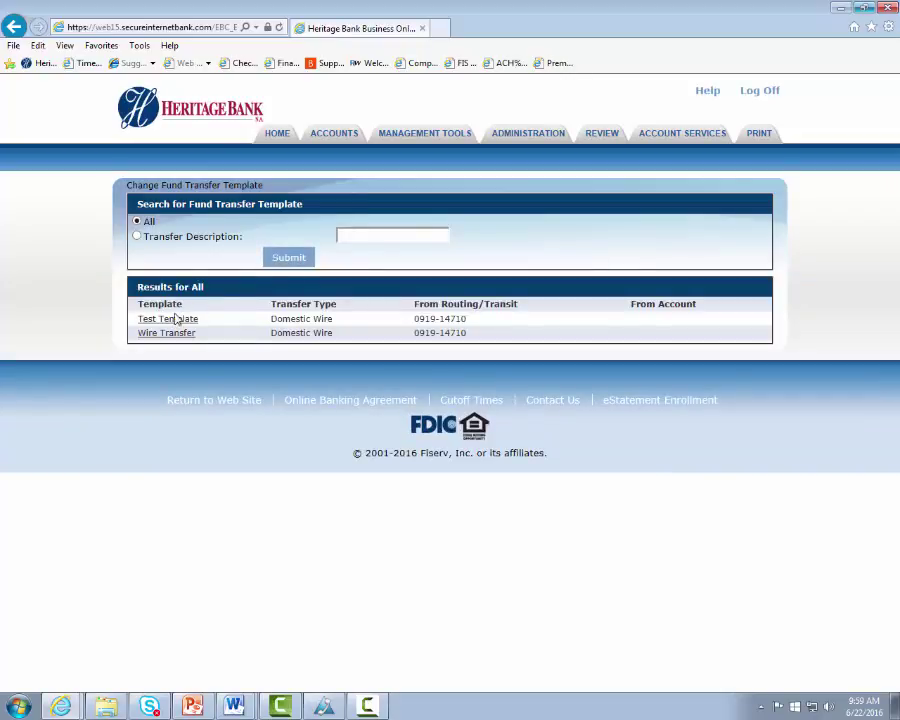
pyautogui.click(168, 319)
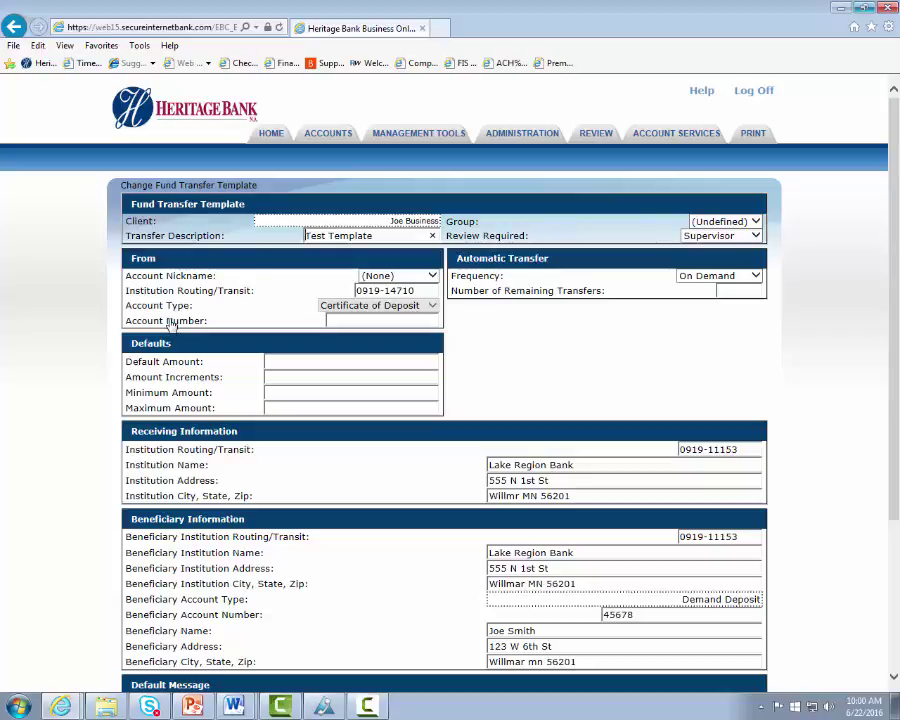
# Step: Select the beneficiary account number and save the Test Template changes
pyautogui.scroll(-2, 130, 276)
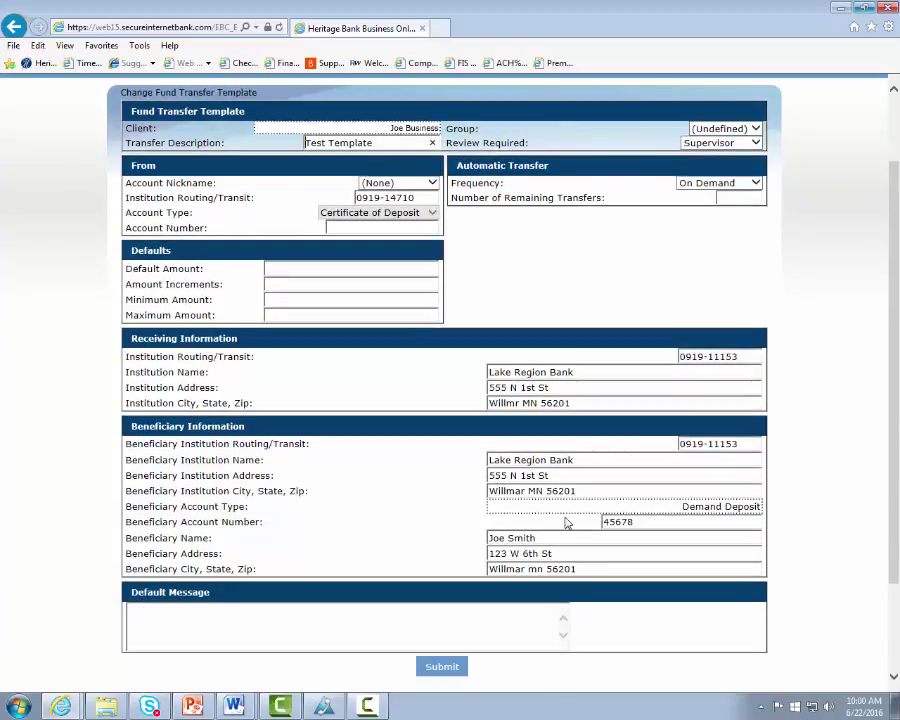
pyautogui.moveTo(636, 521); pyautogui.dragTo(553, 522)
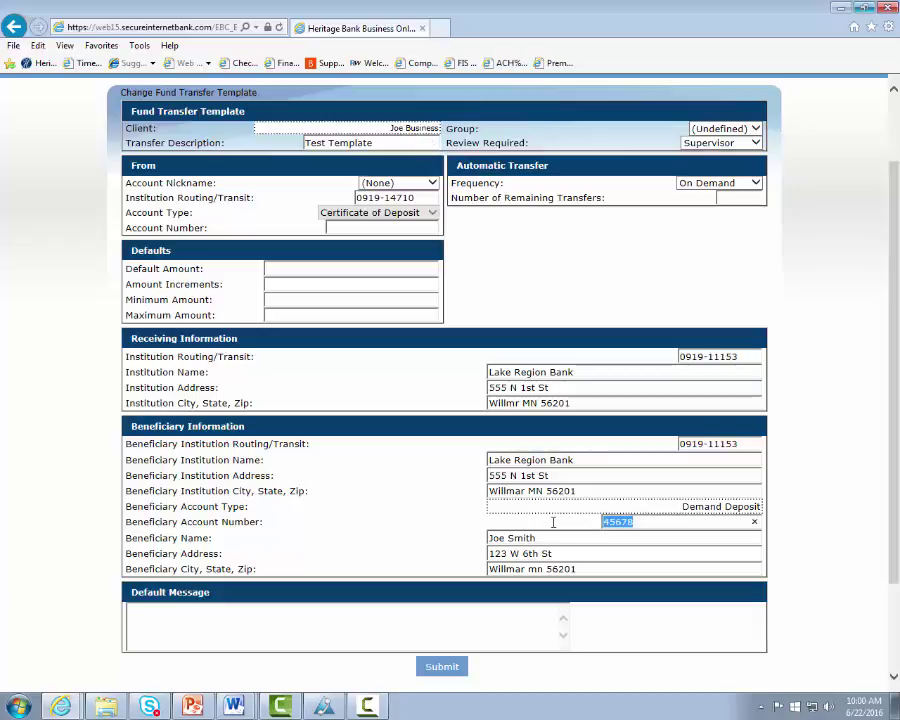
pyautogui.click(443, 667)
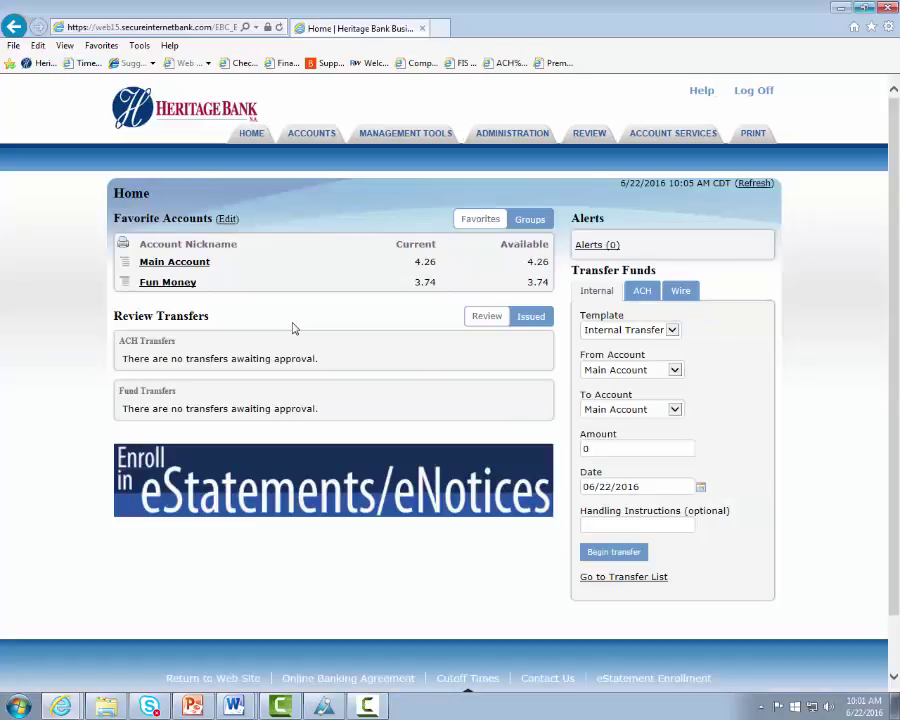
# Step: Start a new fund transfer template with Domestic Wire as the transfer type
pyautogui.moveTo(504, 143)
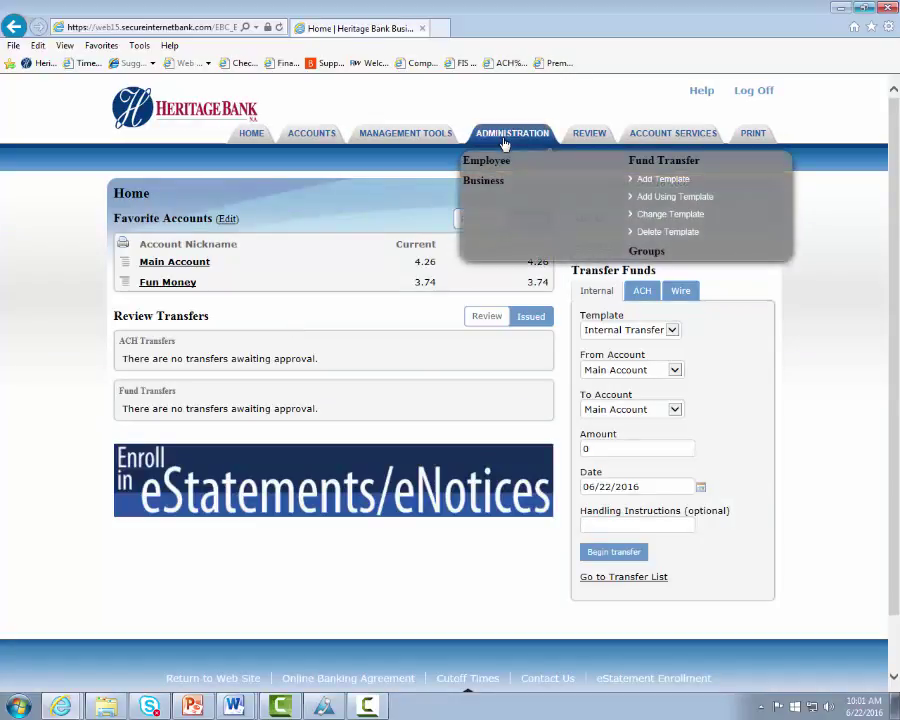
pyautogui.click(656, 188)
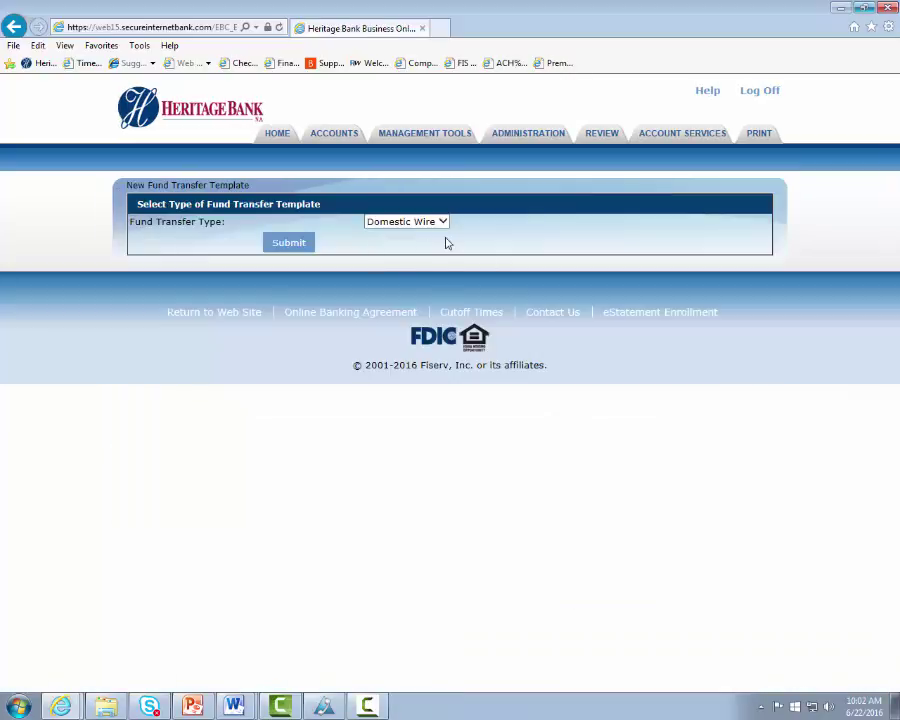
pyautogui.click(443, 223)
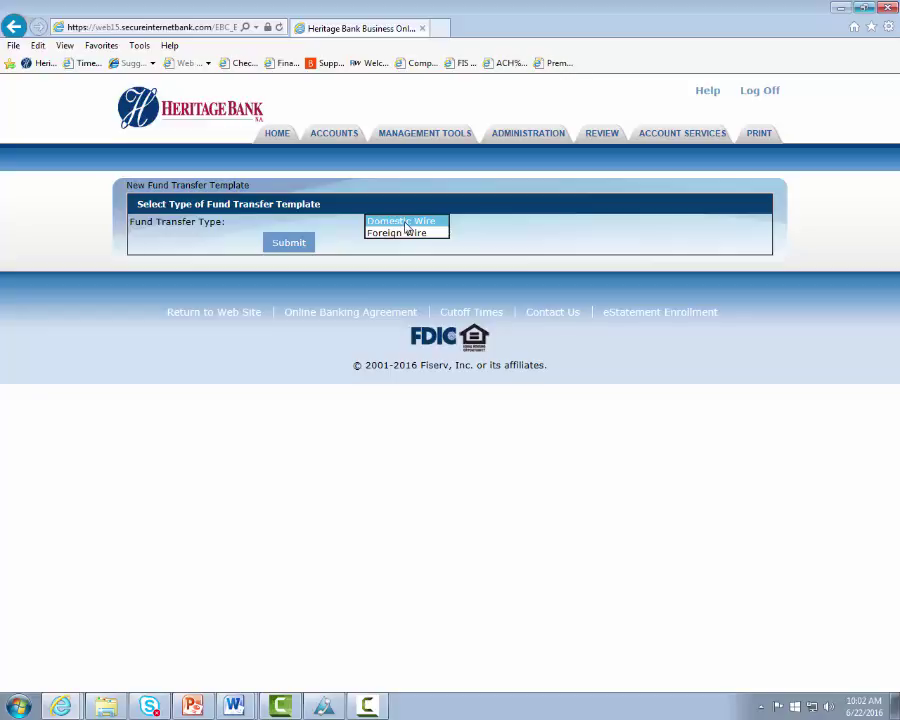
pyautogui.click(405, 222)
pyautogui.click(289, 242)
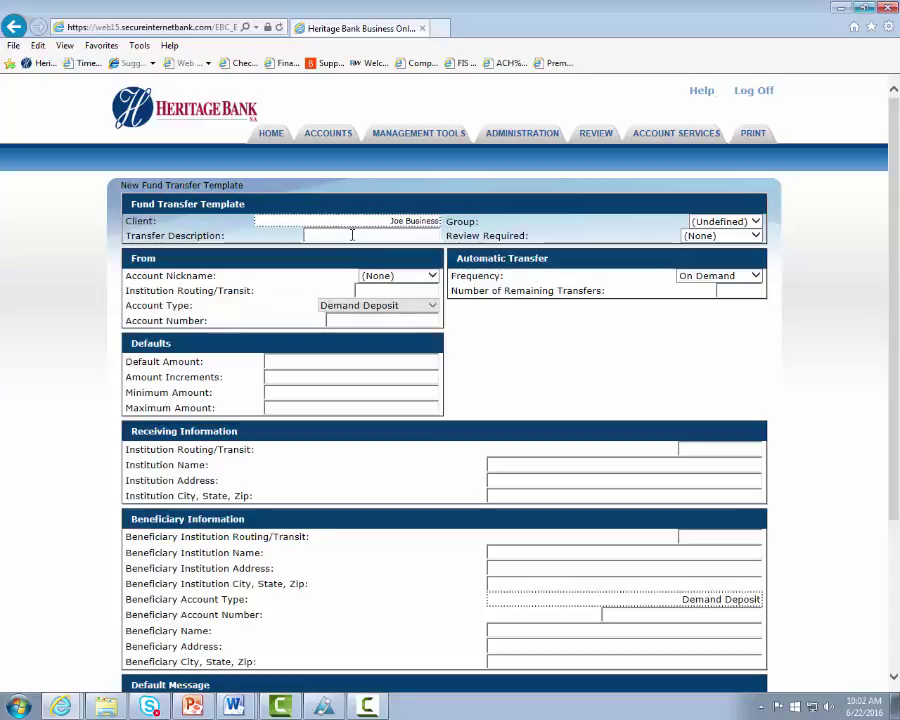
# Step: Describe the template as XYZ COMPANY LLC, require Supervisor review, and send from Main Account
pyautogui.click(352, 235)
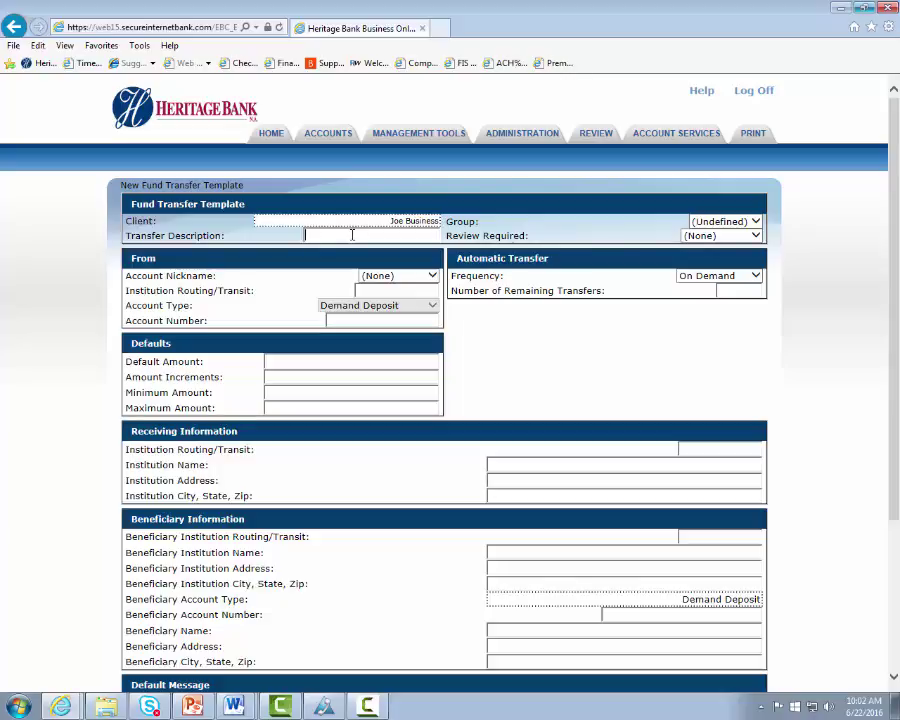
pyautogui.write('XYZ COMPANY LLC')
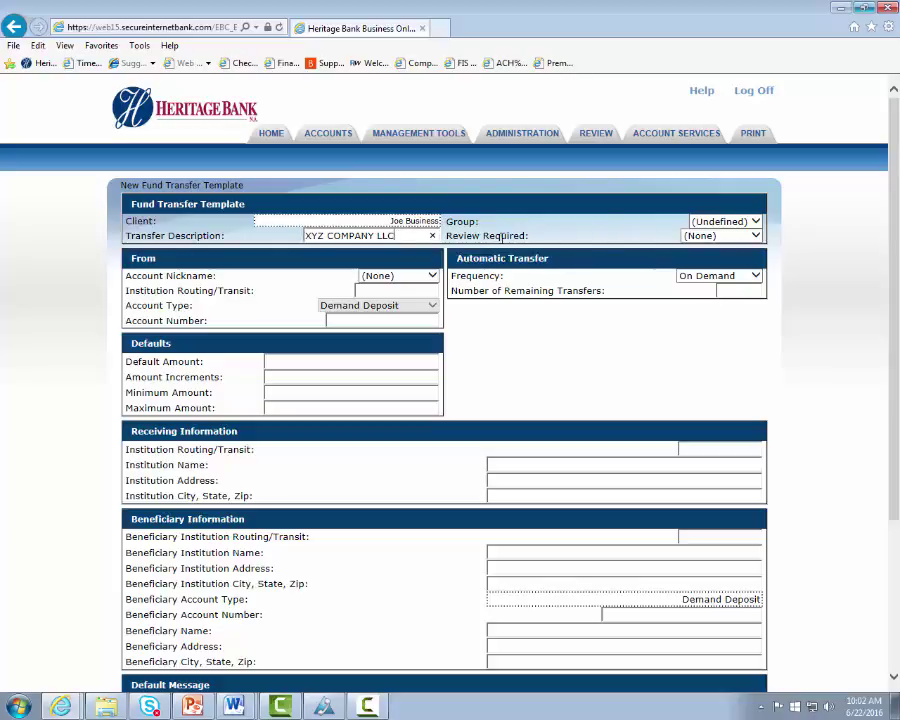
pyautogui.click(735, 236)
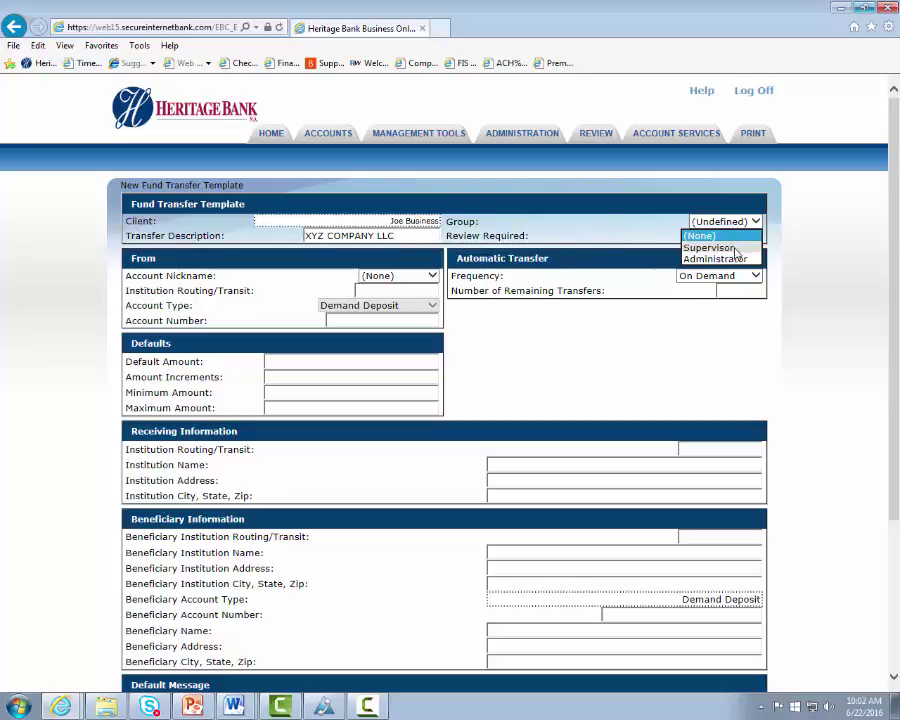
pyautogui.click(735, 248)
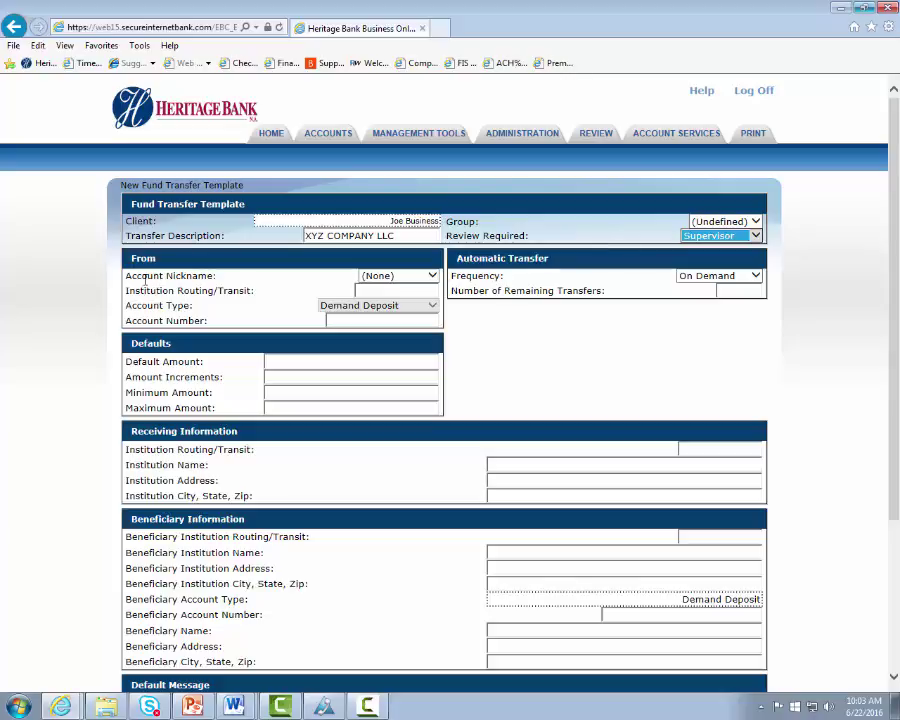
pyautogui.click(432, 276)
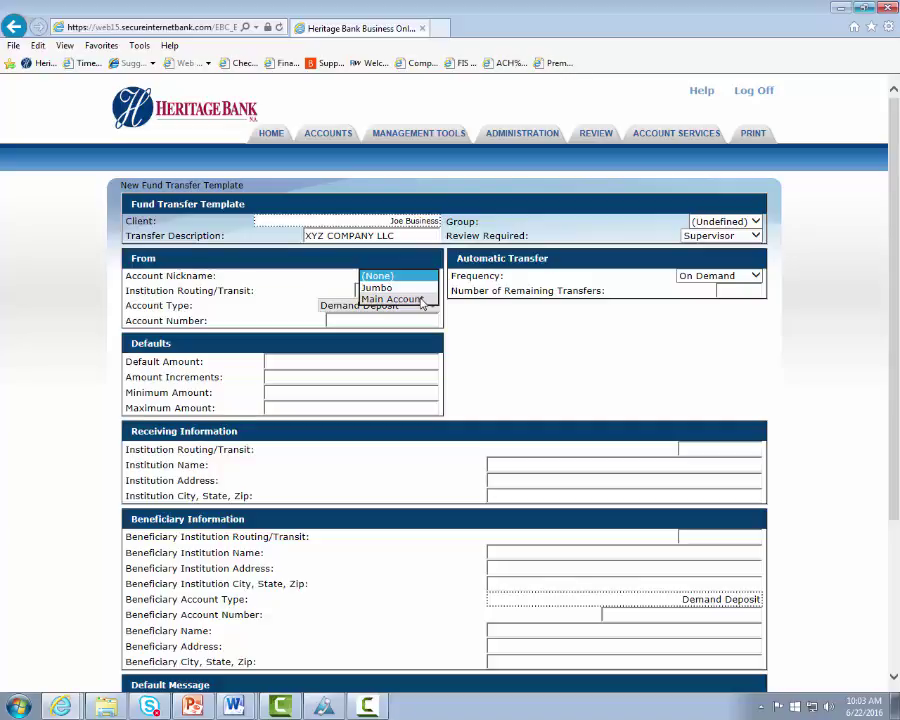
pyautogui.click(392, 299)
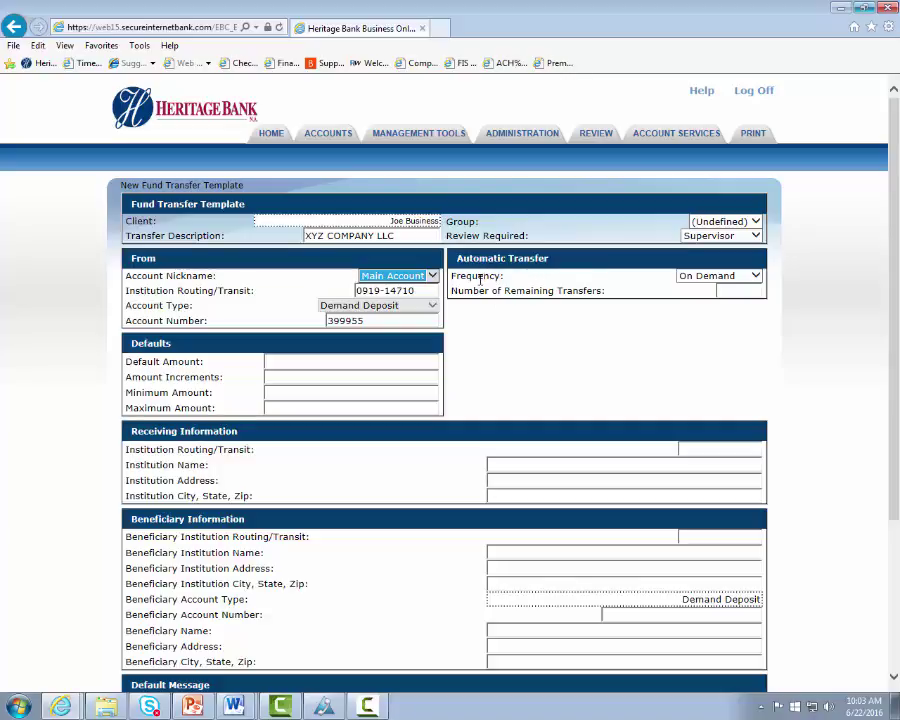
pyautogui.click(712, 276)
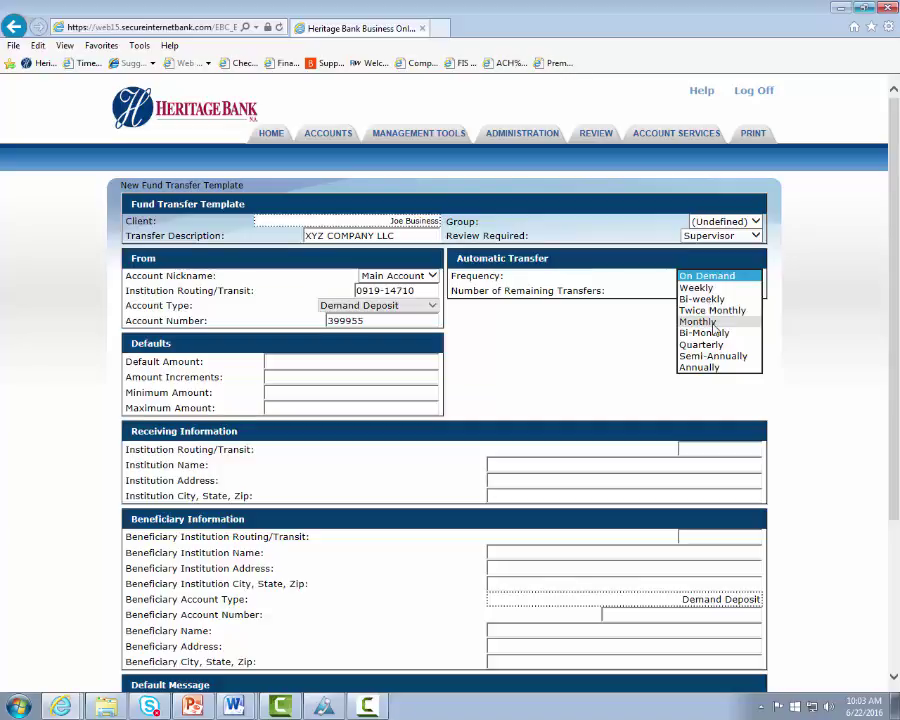
pyautogui.click(713, 322)
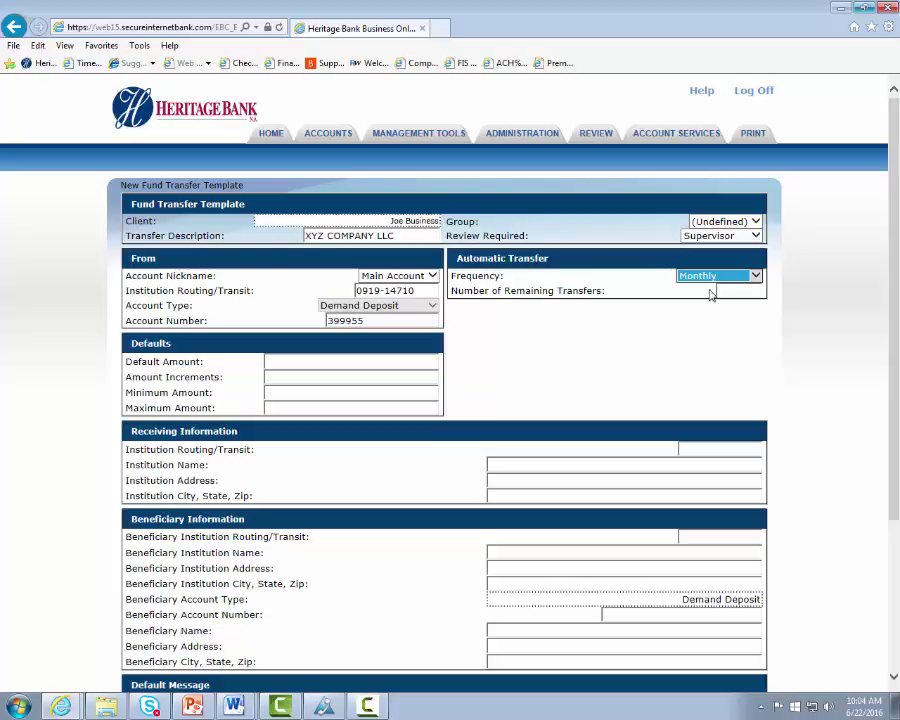
pyautogui.click(698, 275)
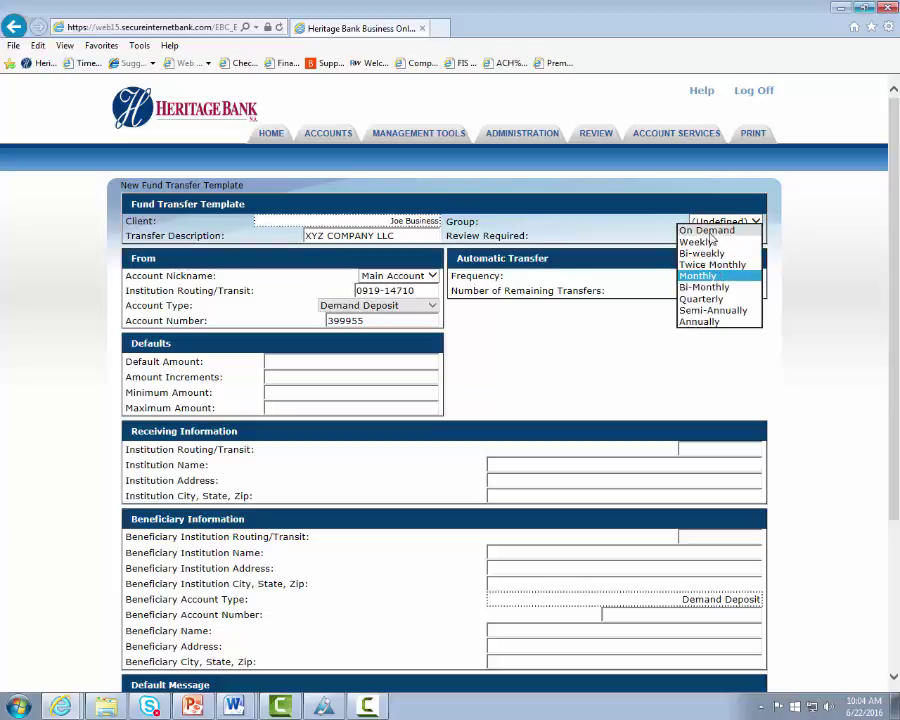
pyautogui.click(709, 231)
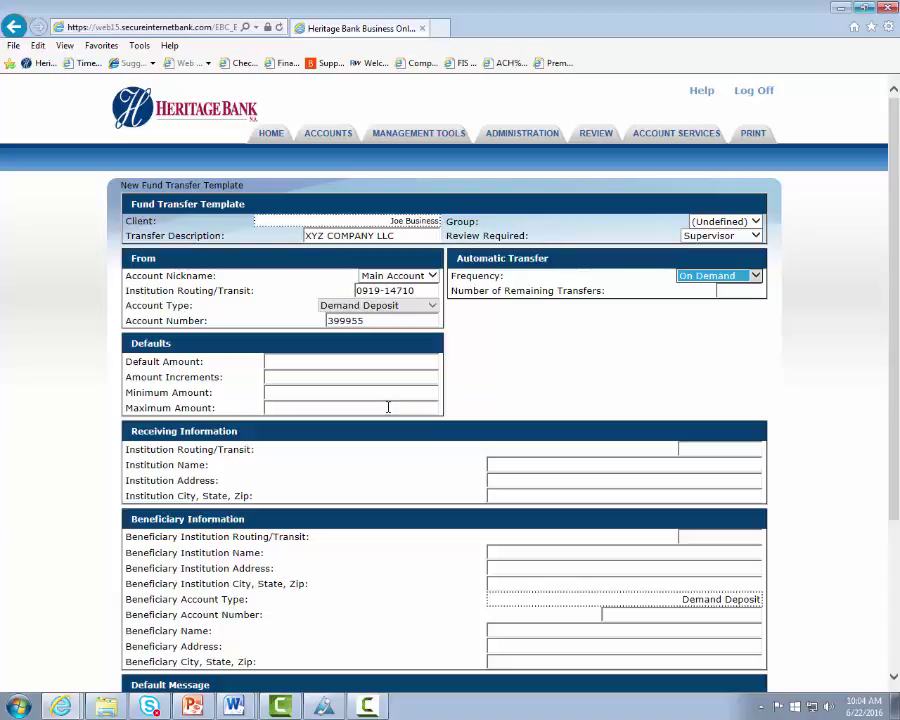
# Step: Scroll down to the Receiving Information, Beneficiary Information and Default Message fields
pyautogui.scroll(-3, 452, 475)
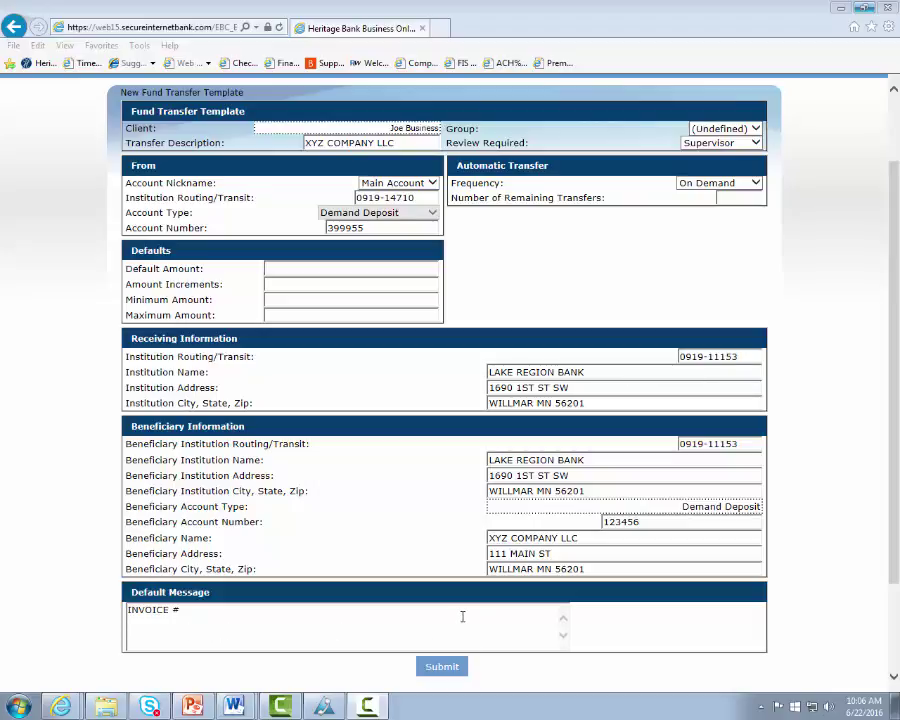
# Step: Submit the XYZ COMPANY LLC Domestic Wire template and get the changes-made confirmation
pyautogui.click(443, 667)
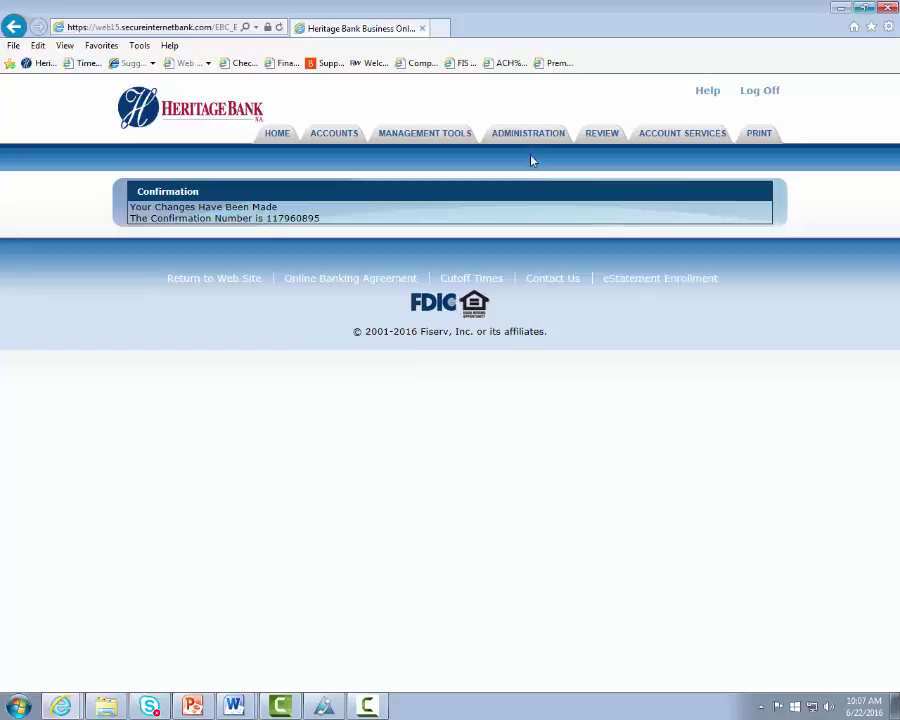
pyautogui.moveTo(533, 142)
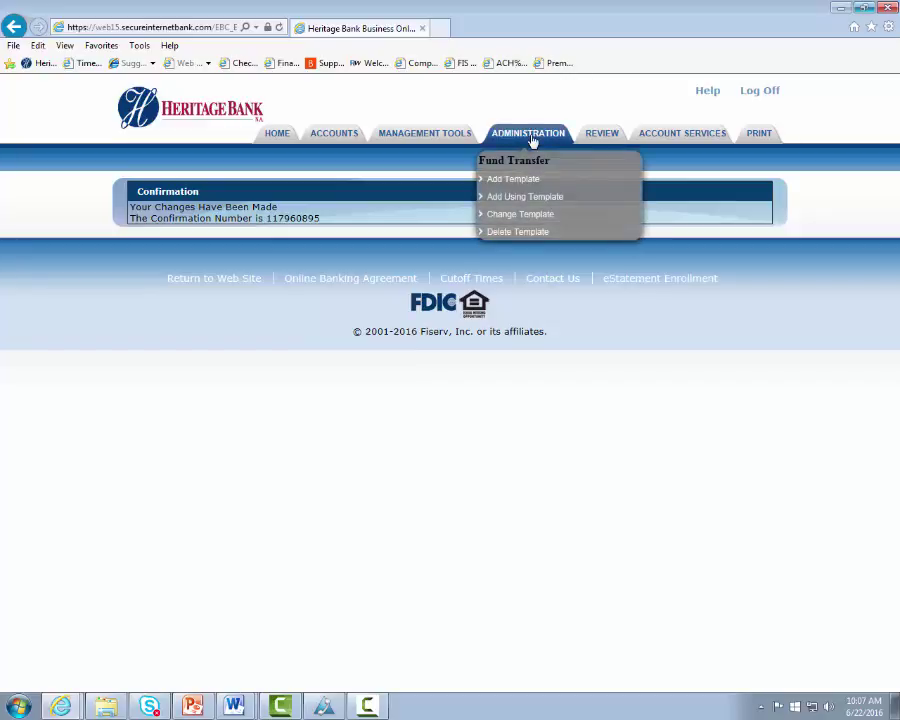
# Step: List all saved fund transfer templates and delete the XYZ COMPANY LLC template
pyautogui.click(516, 233)
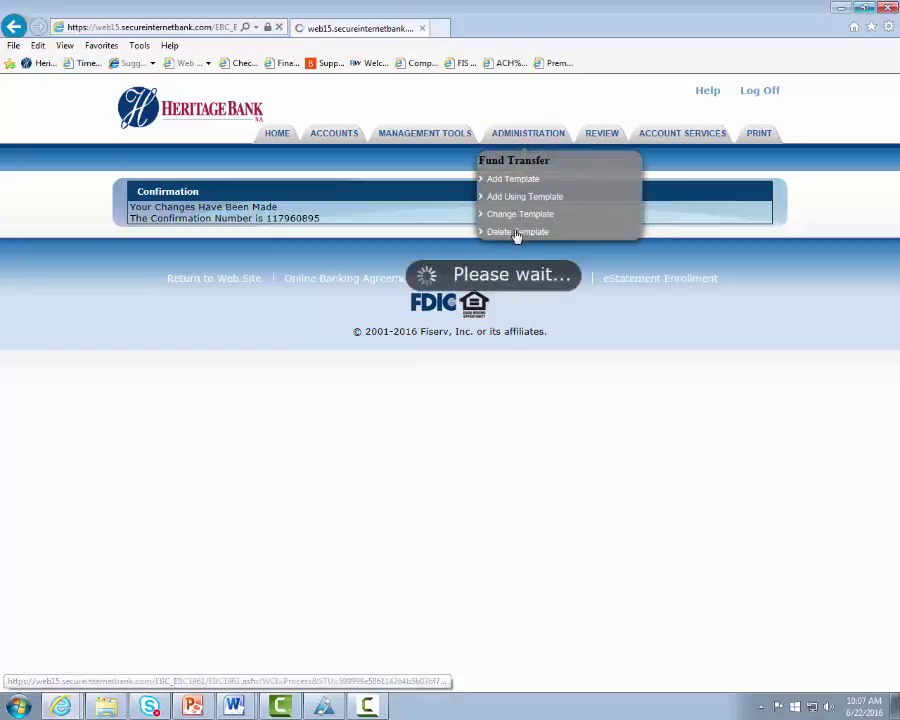
pyautogui.click(299, 258)
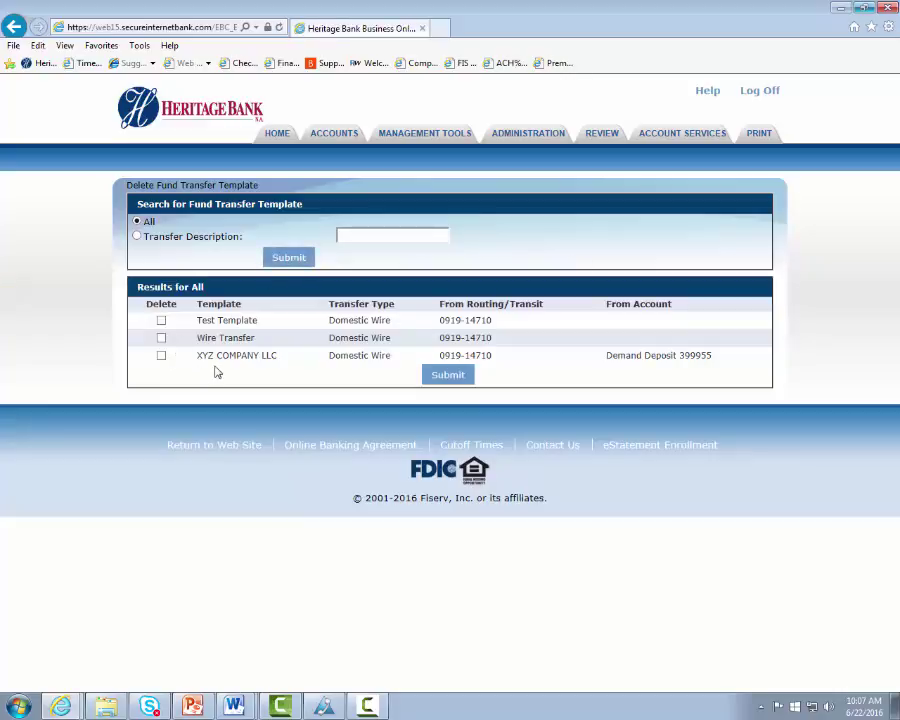
pyautogui.click(161, 356)
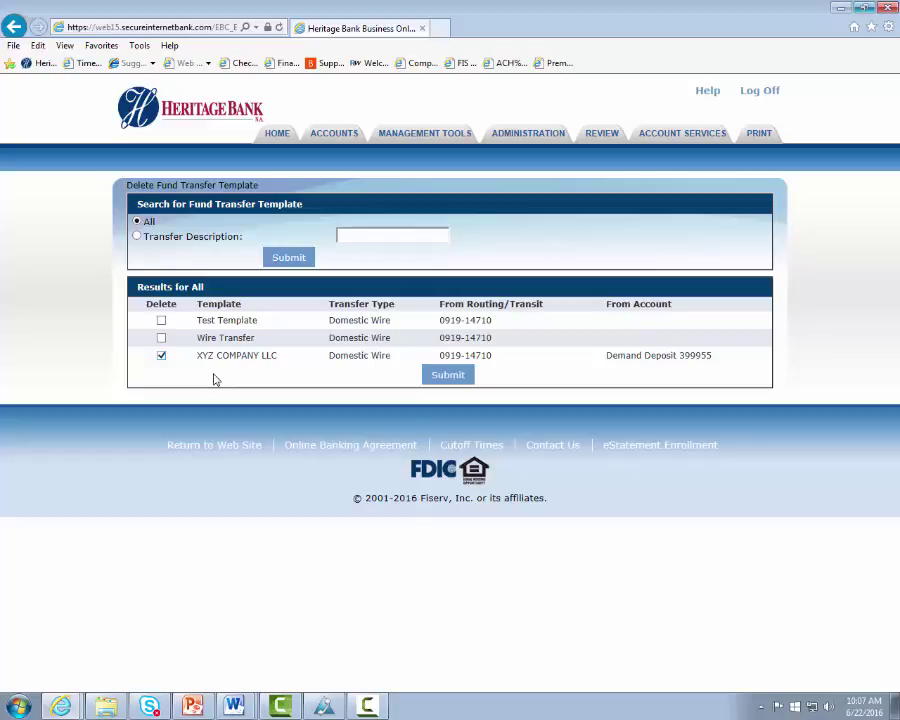
pyautogui.click(449, 375)
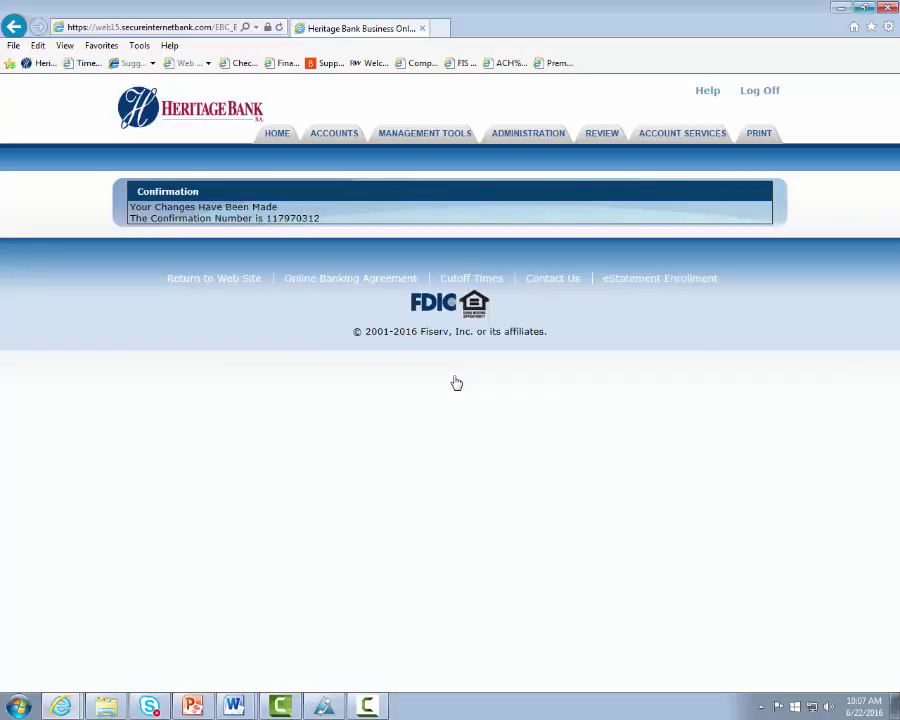